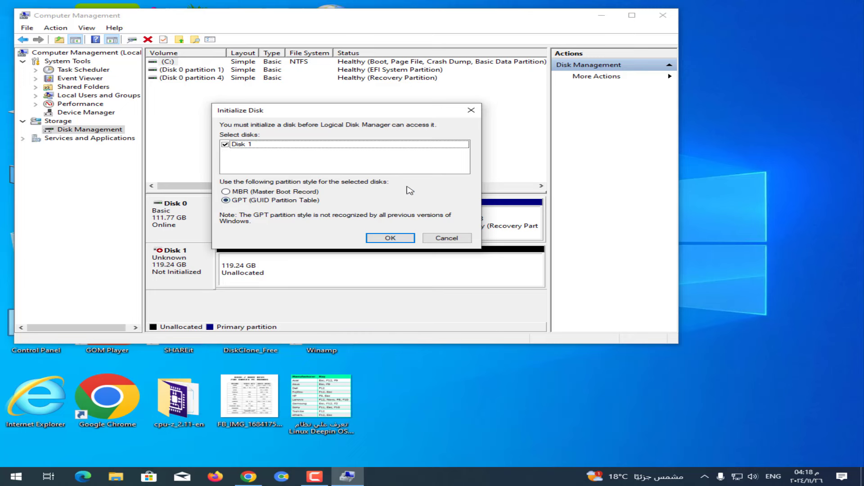
Step: Initialize Disk 1 as GPT and create a quick-formatted NTFS simple volume labelled New Volume using all its space, closing the windows when finished
click(390, 238)
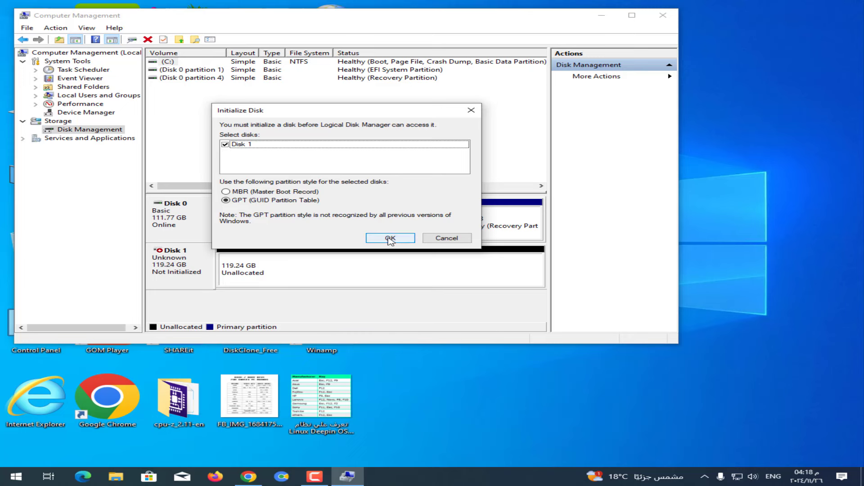
right_click(308, 269)
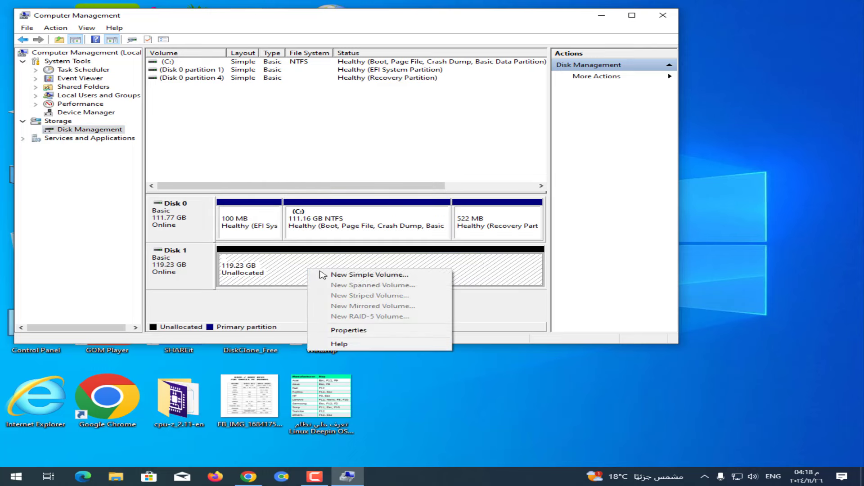
click(347, 275)
click(406, 232)
click(408, 233)
click(406, 232)
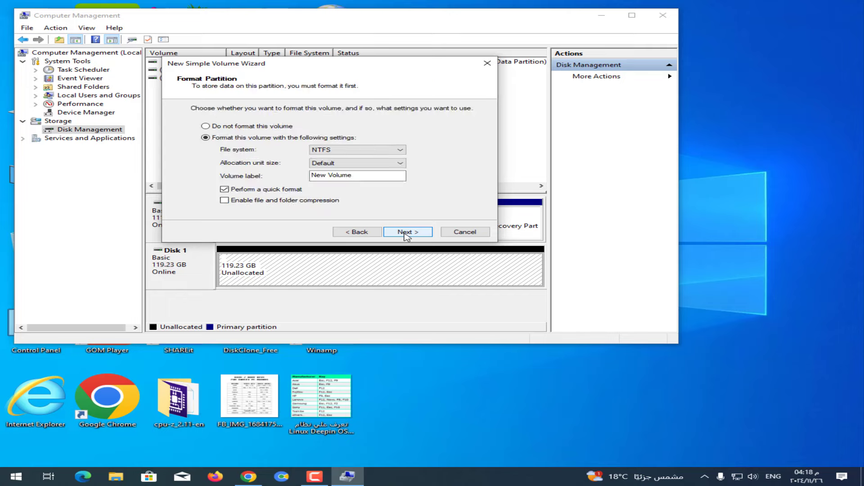
click(407, 232)
click(405, 232)
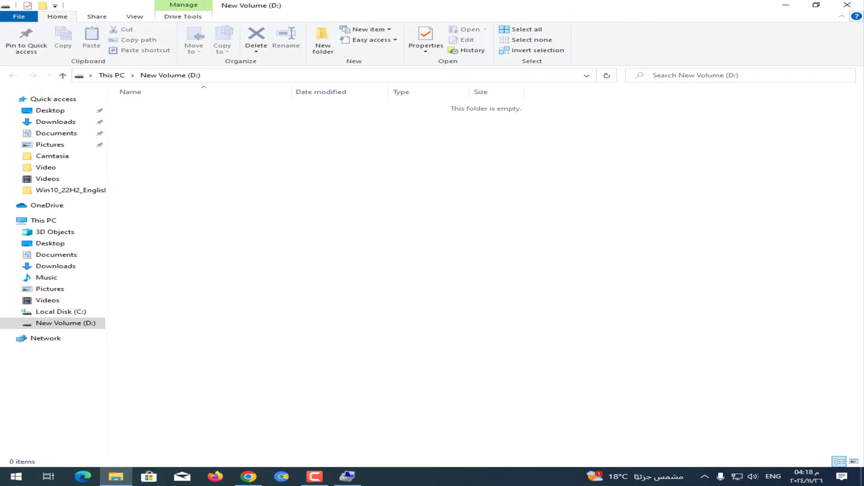
click(854, 16)
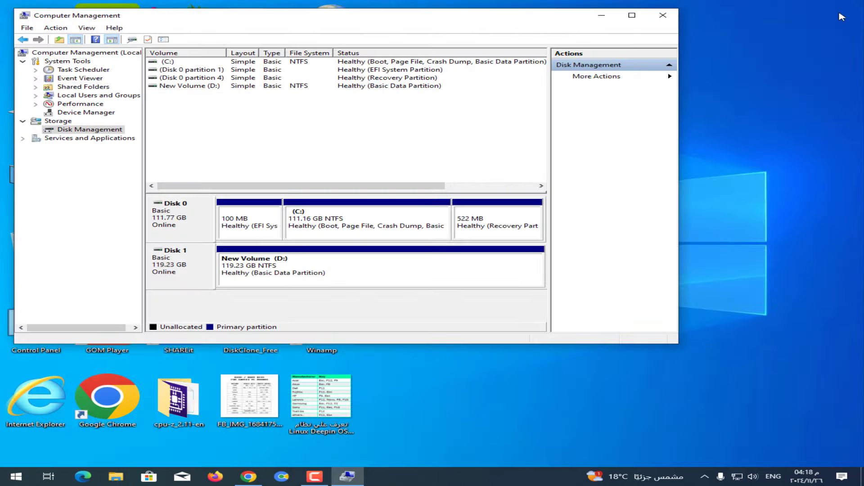
click(662, 15)
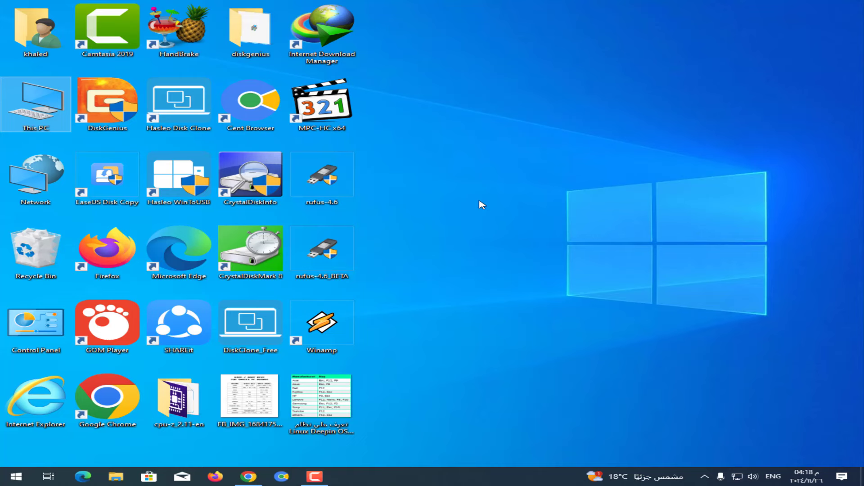
Step: Switch to Chrome, find Softpedia's CrystalDiskInfo 9.5.0 page in the search results and show its download links
click(248, 476)
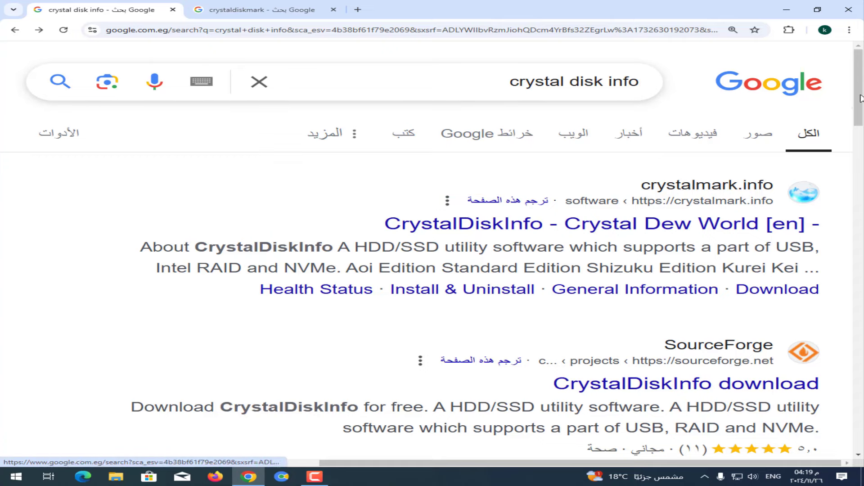
scroll(862, 150, down, 6)
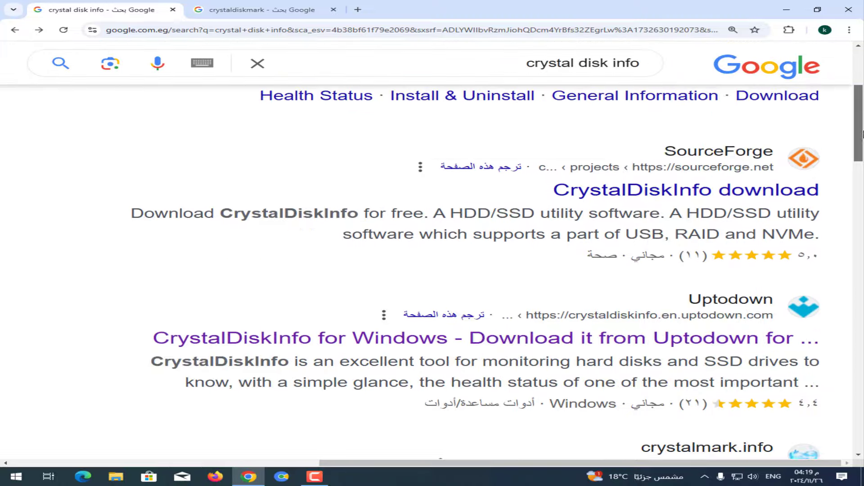
scroll(862, 150, down, 4)
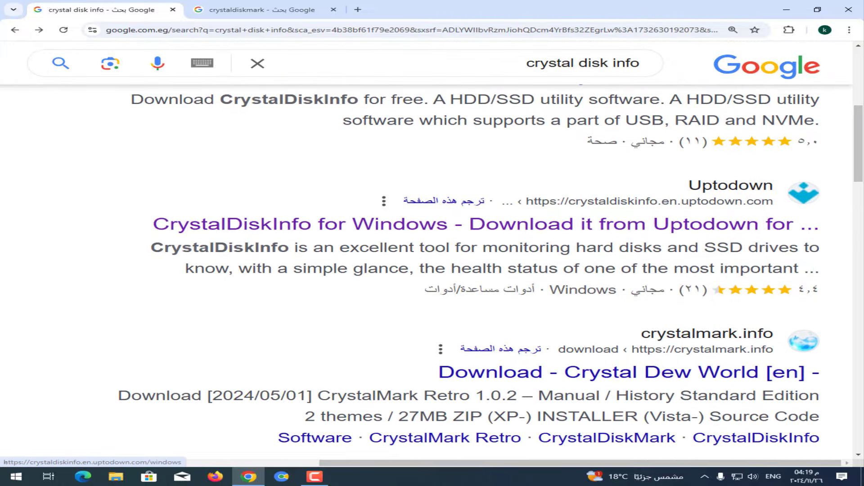
scroll(862, 187, down, 4)
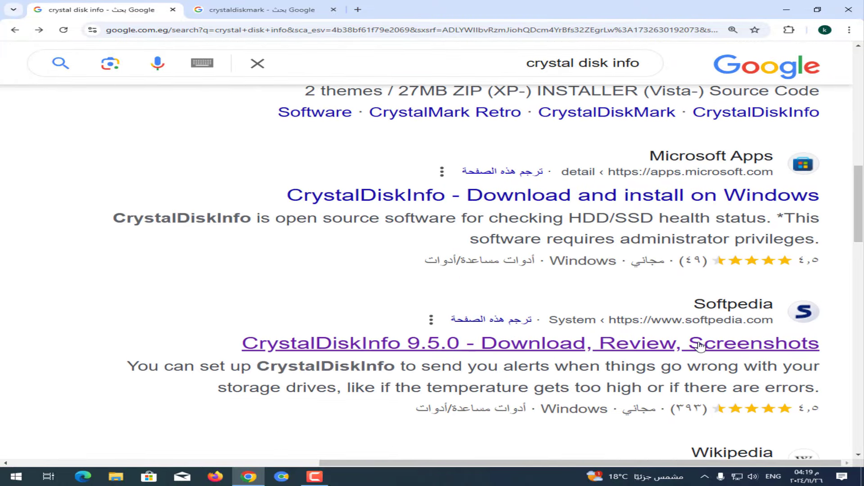
click(698, 346)
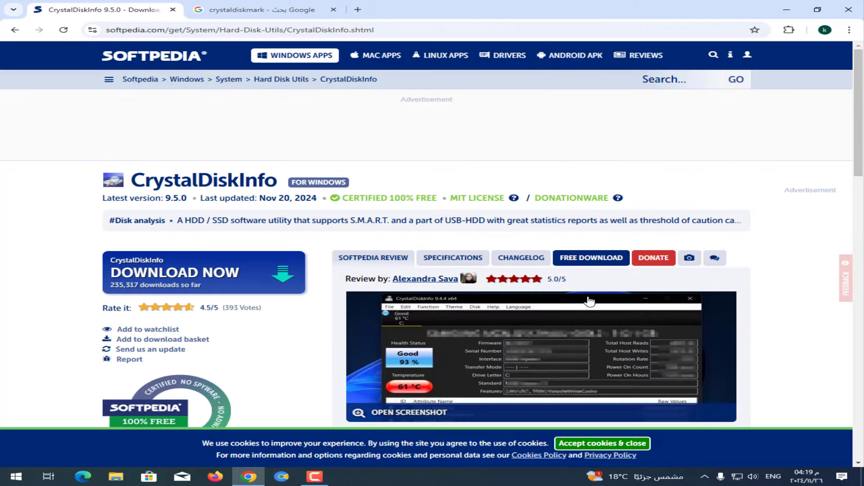
click(593, 265)
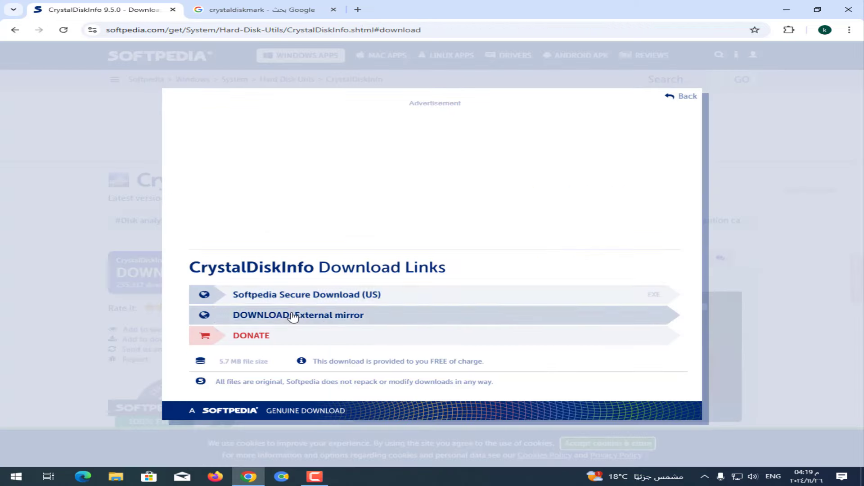
Step: Look through the crystal disk mark search results for the Softpedia CrystalDiskMark 8.0.6 download entry, and close the browser
click(247, 9)
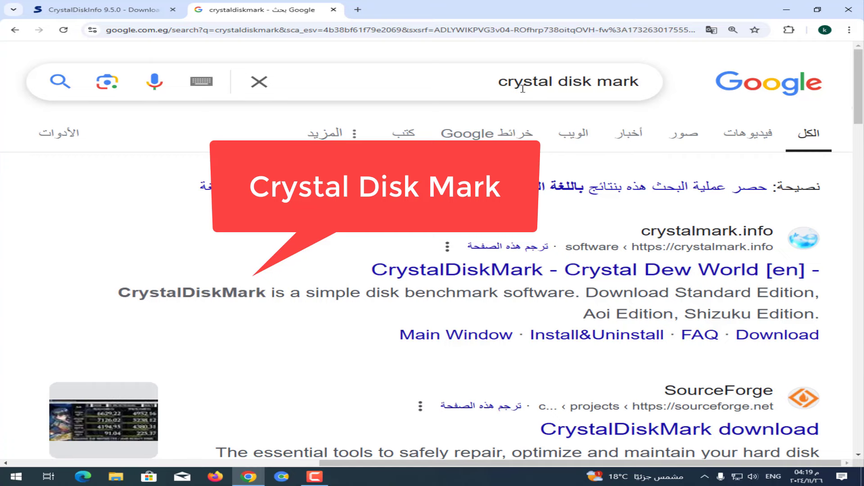
scroll(862, 149, down, 7)
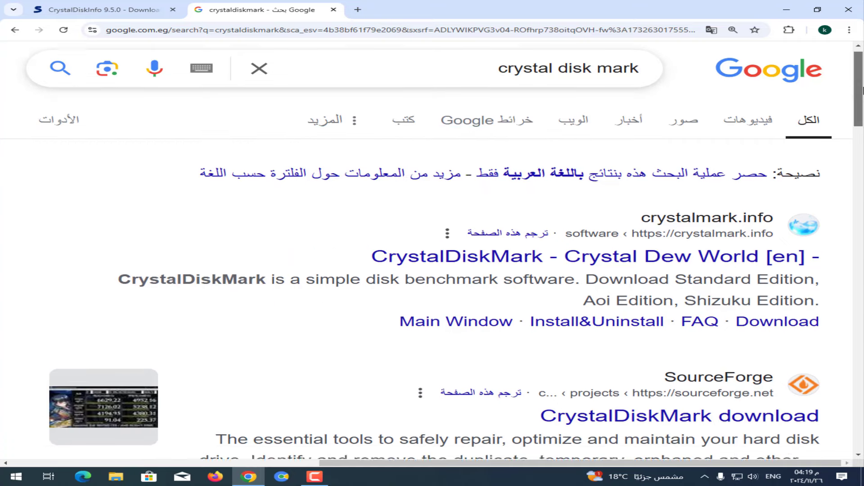
drag(862, 149, 859, 258)
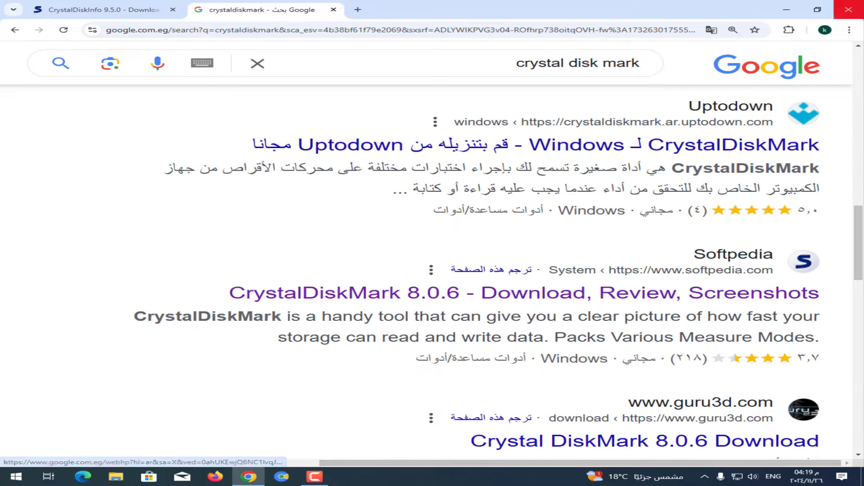
click(849, 9)
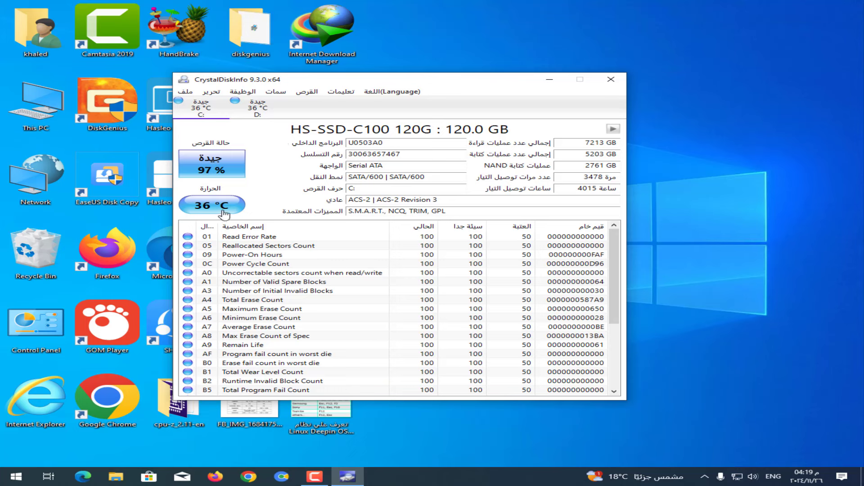
Step: Review the C: drive's attributes in CrystalDiskInfo and show the D: drive's health and power-on details
drag(618, 245, 628, 214)
click(614, 131)
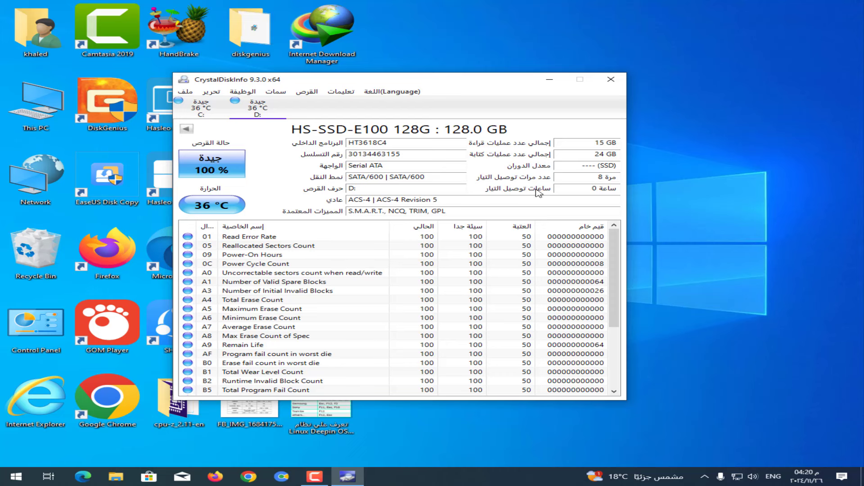
mouse_move(599, 191)
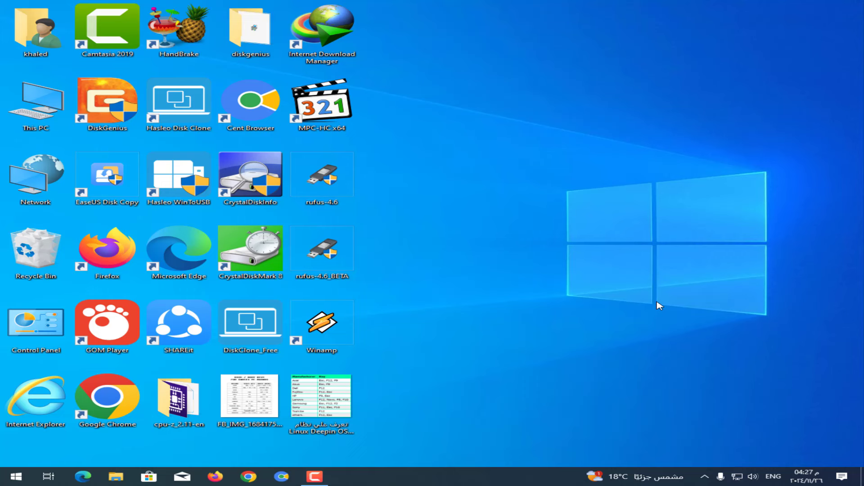
Step: Run the CrystalDiskMark SEQ1M Q8T1 test on drive C: with 5 passes of 1GiB, and save the result as a PNG image in Documents
double_click(251, 262)
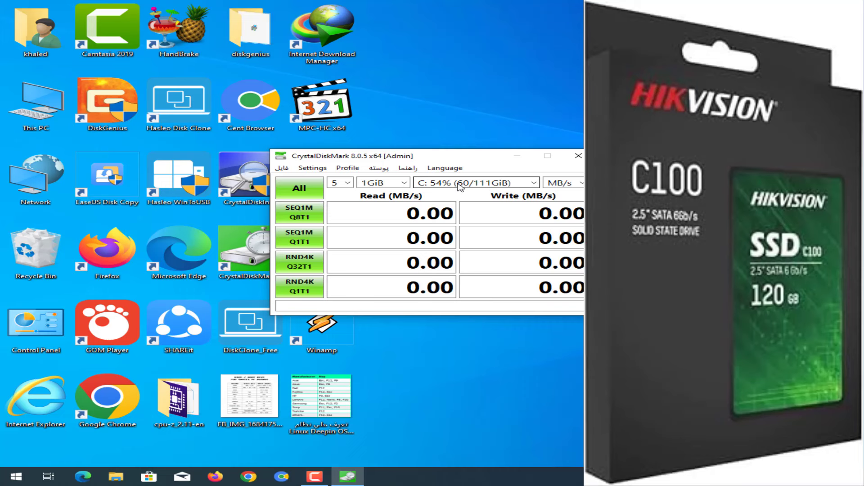
click(305, 218)
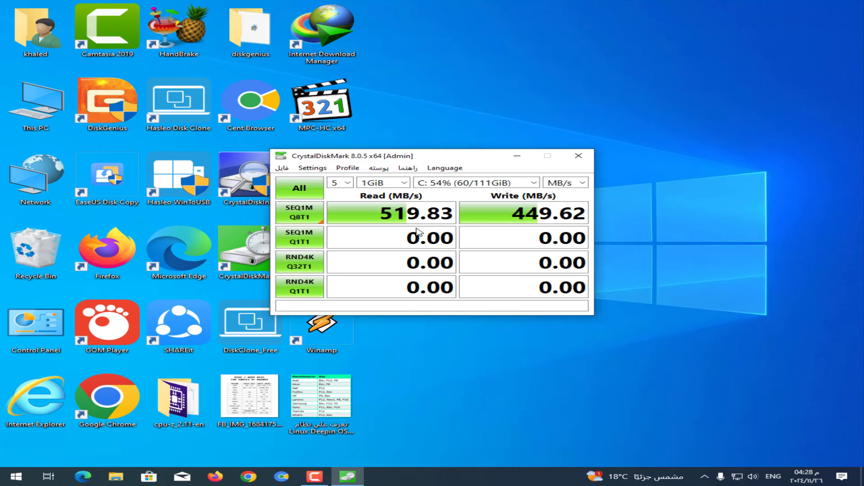
click(282, 169)
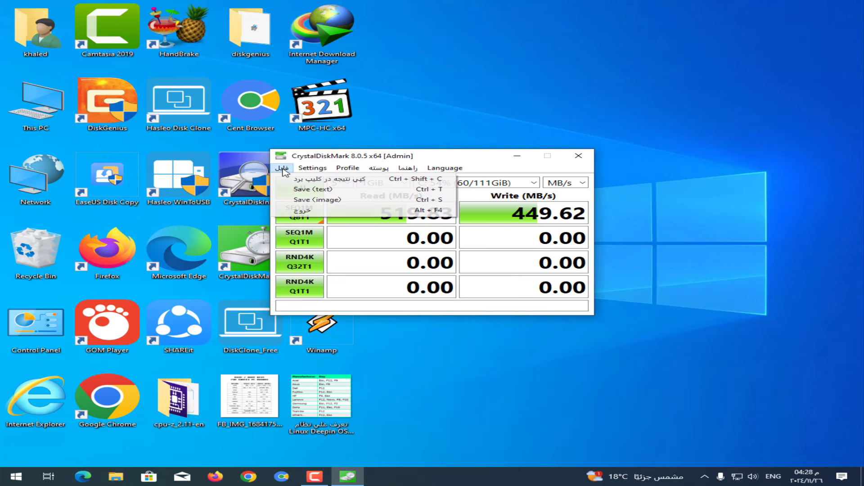
click(327, 202)
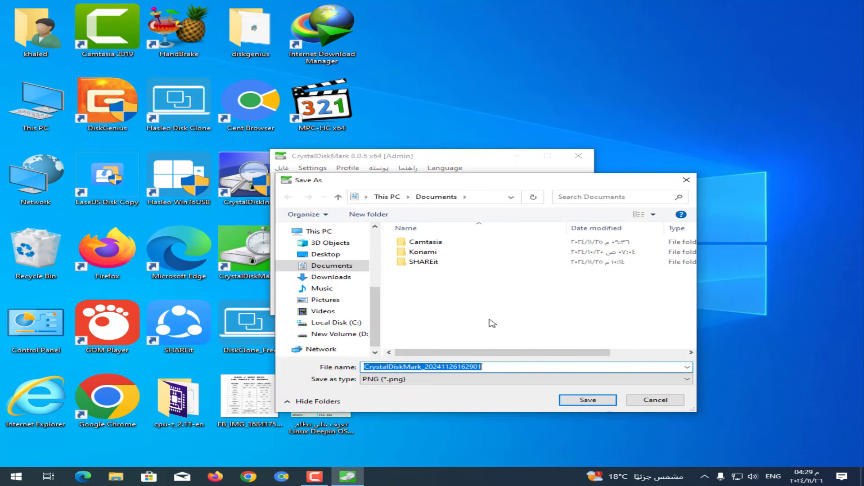
click(589, 401)
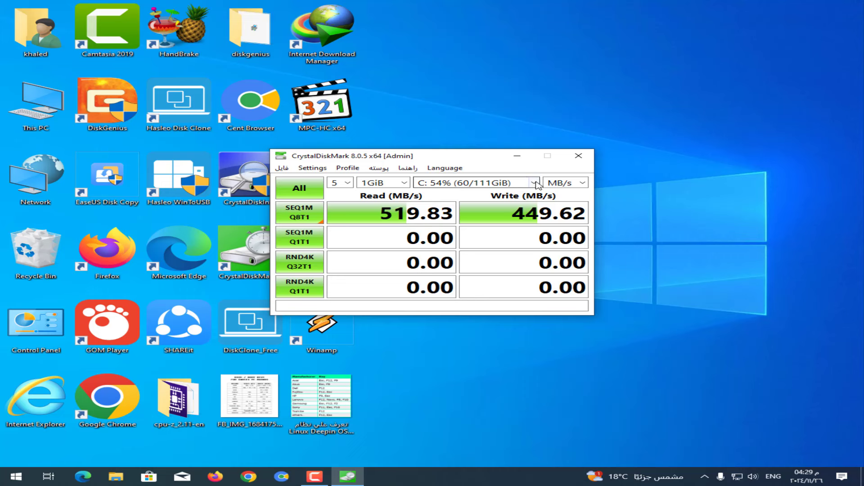
Step: Select drive D: as the test target and start its SEQ1M Q8T1 benchmark with 5 passes of 1GiB
click(534, 182)
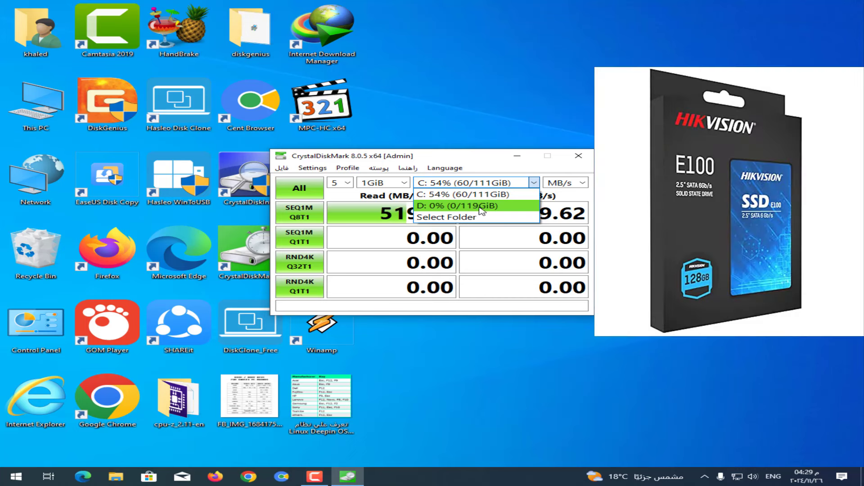
click(480, 207)
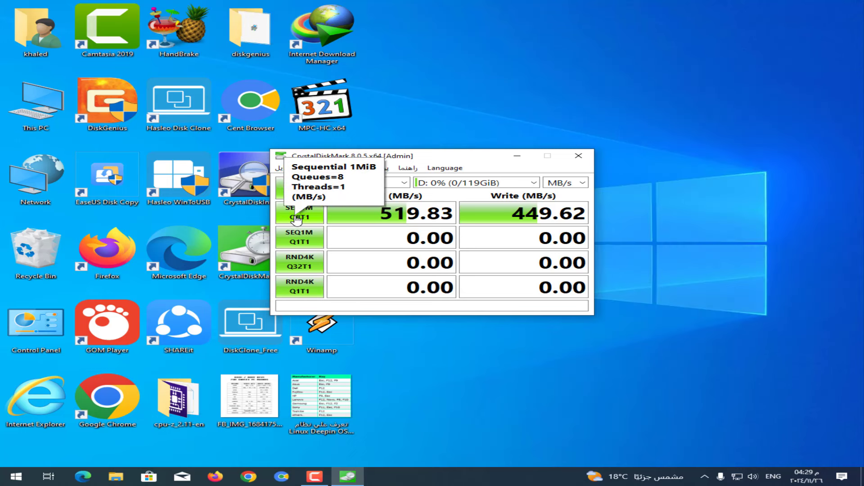
click(296, 219)
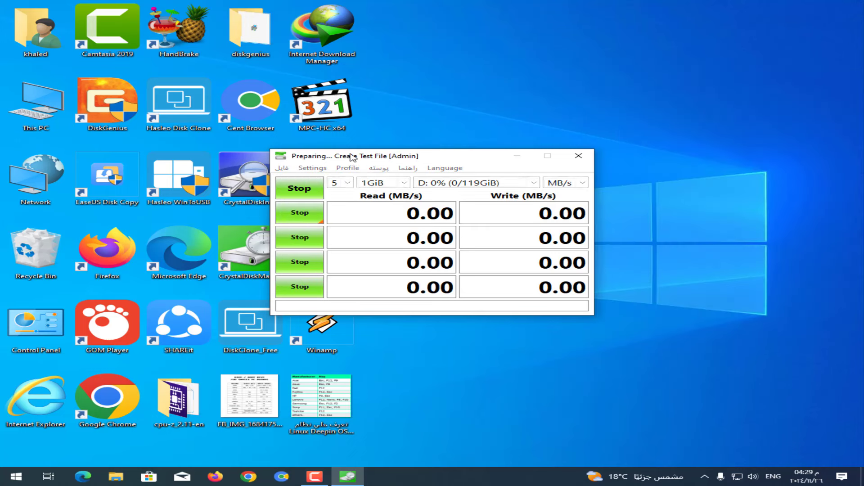